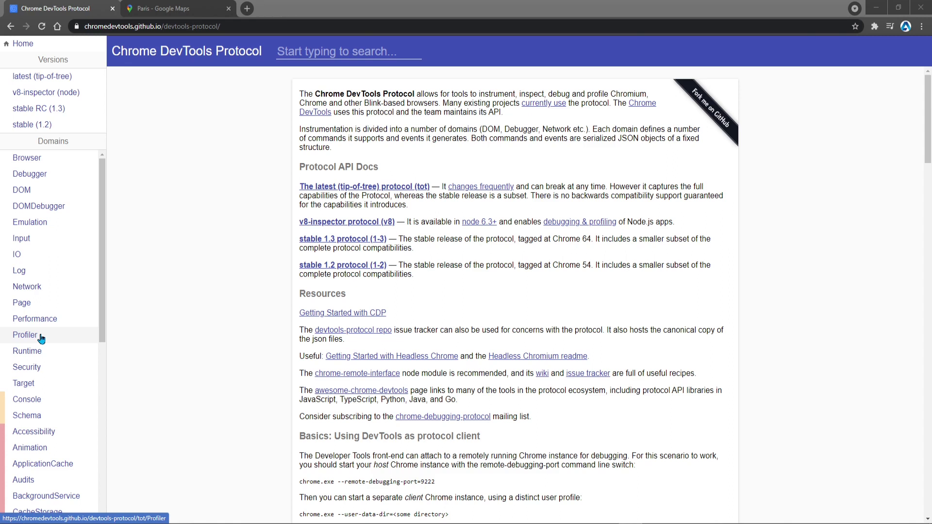
Step: Show the Emulation domain's setGeolocationOverride method and highlight its name
click(33, 224)
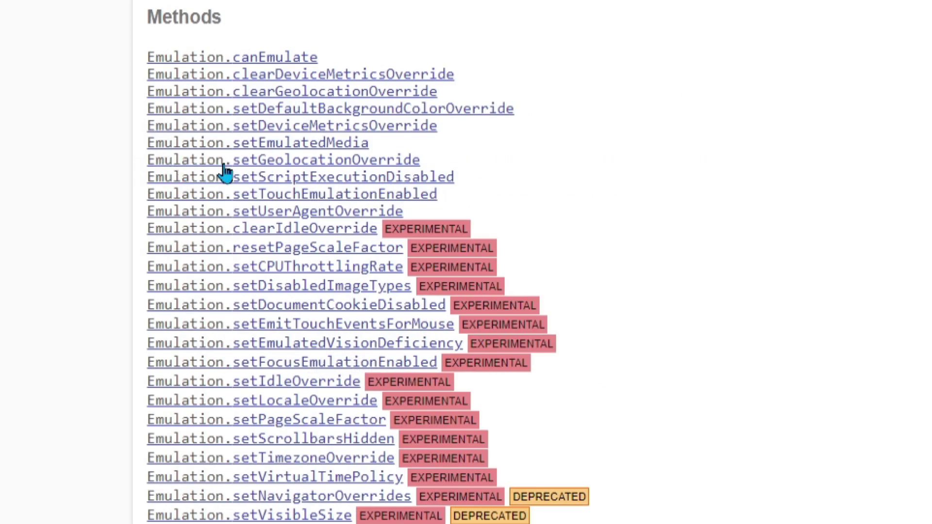
click(362, 162)
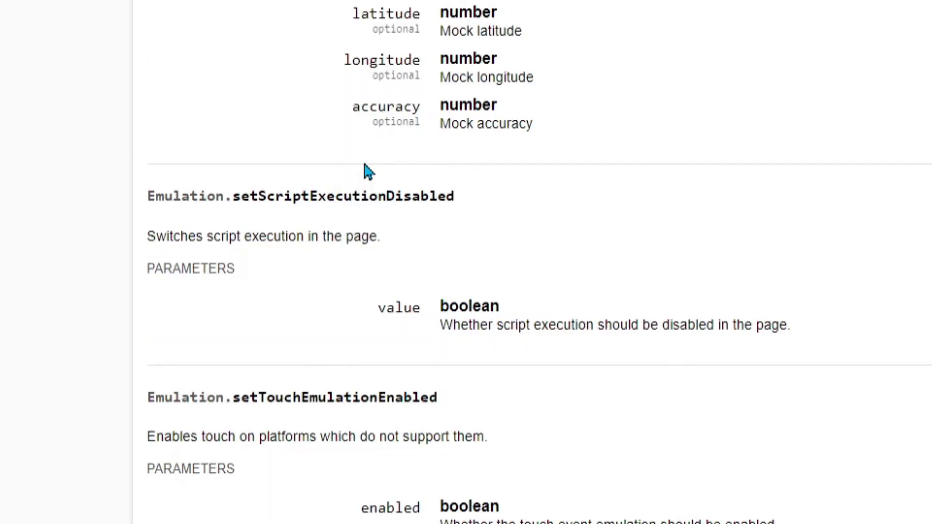
drag(307, 82, 445, 82)
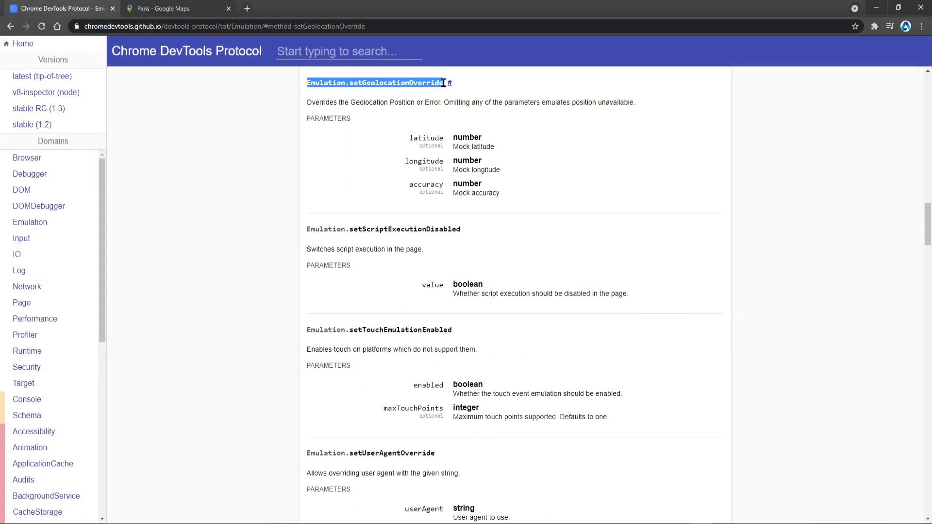
Step: Highlight the method's latitude, longitude and accuracy parameter names
double_click(423, 138)
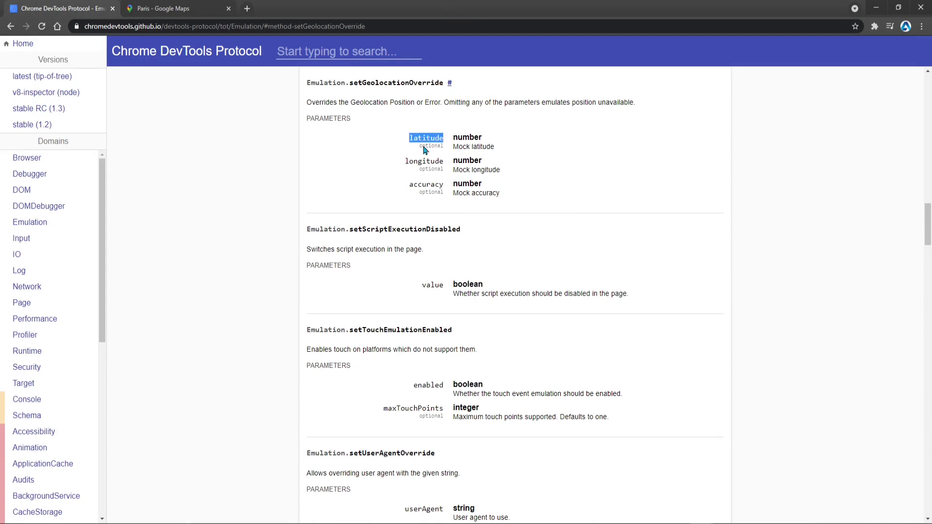
double_click(429, 162)
double_click(429, 137)
double_click(429, 161)
click(429, 181)
double_click(429, 180)
click(174, 7)
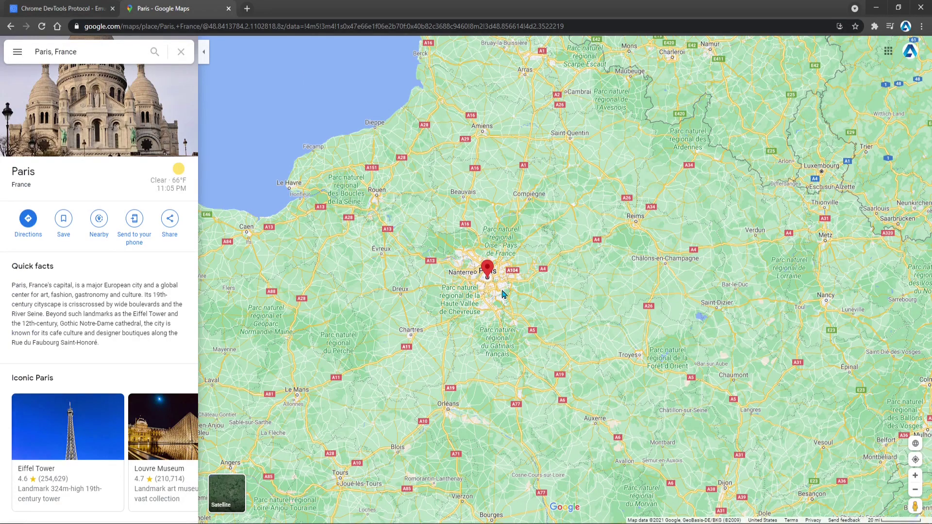
Step: Reveal the coordinates 48.84319, 2.34099 for a point in central Paris
right_click(487, 284)
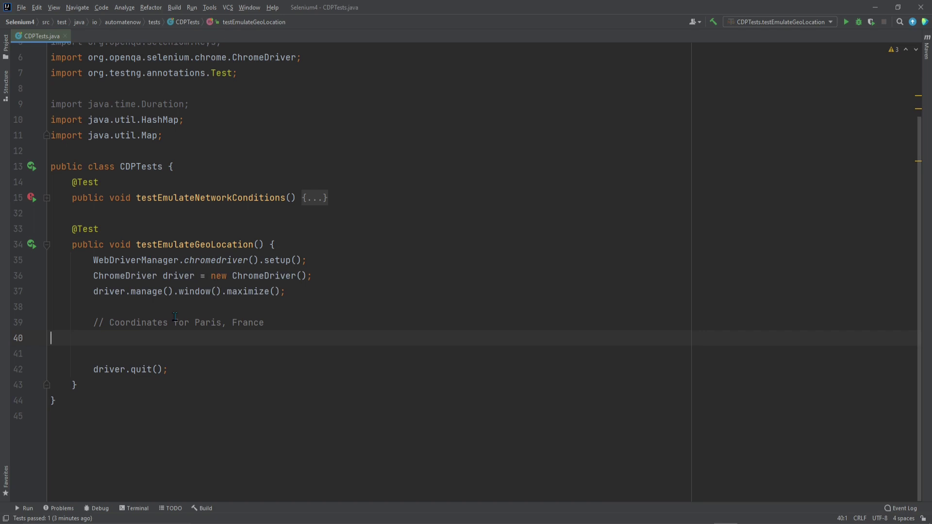
Step: Declare a new HashMap<String, Object> coordinates map in the test method
key(Tab)
text(Map<S)
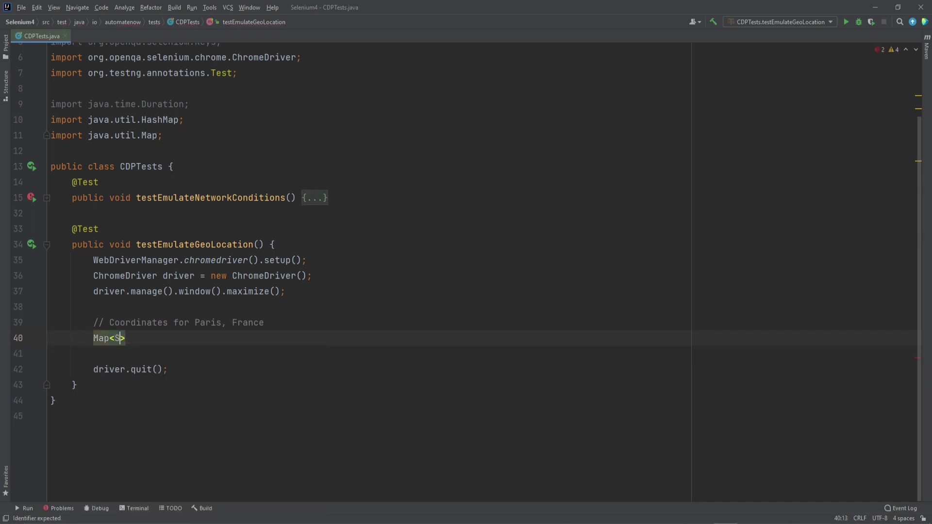
text(tr)
key(Return)
text(, )
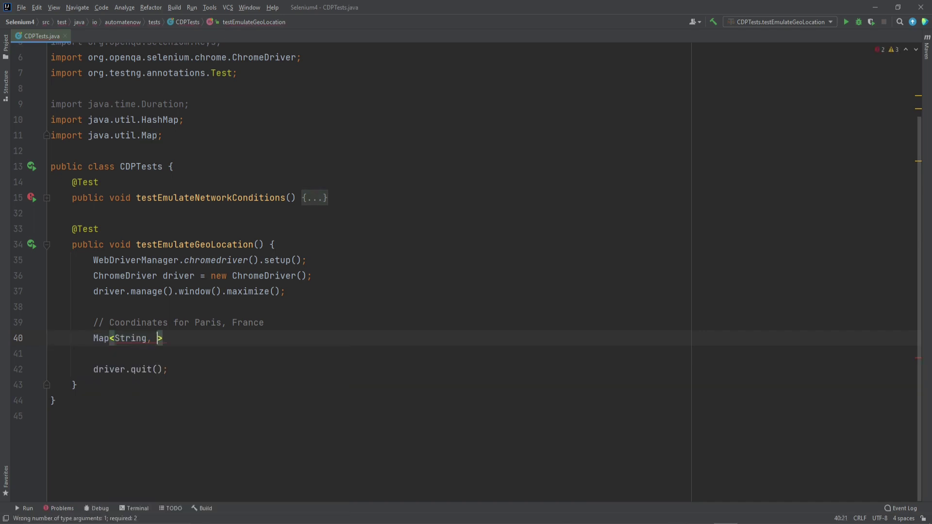
text(Obj)
key(Return)
text(> )
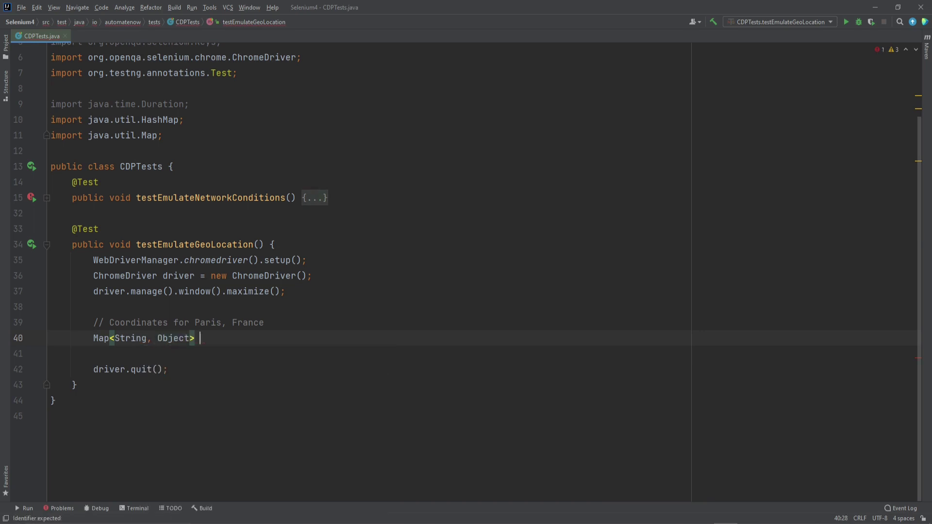
text(coordina)
text(tes)
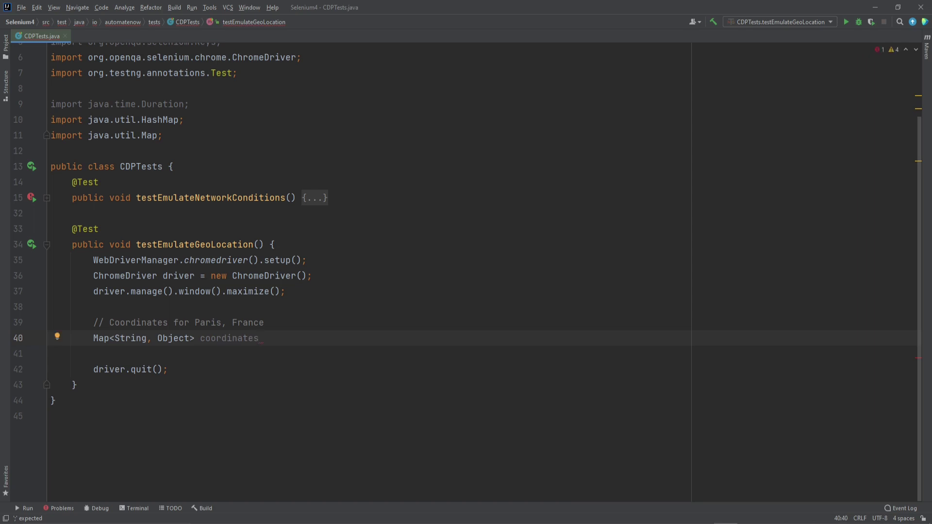
text( = new )
text(Ha)
key(Return)
text(;)
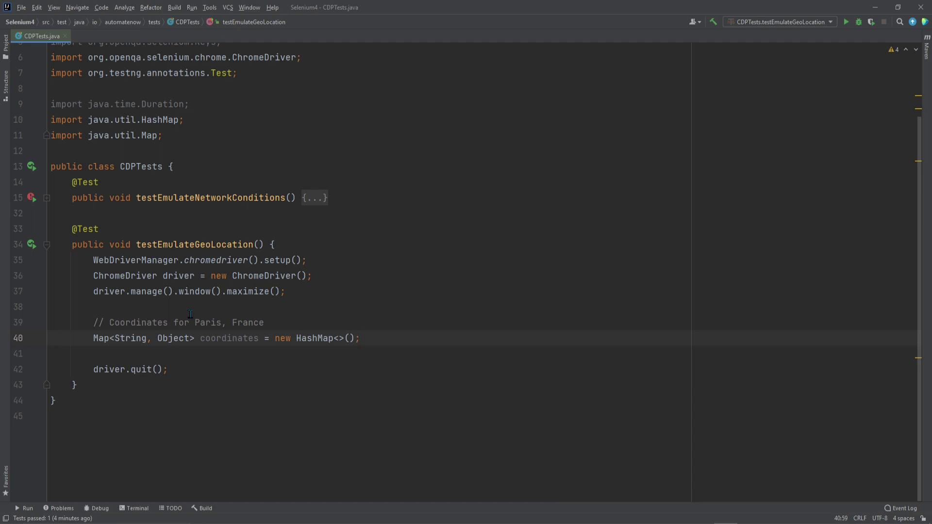
key(Return)
text(coordinates)
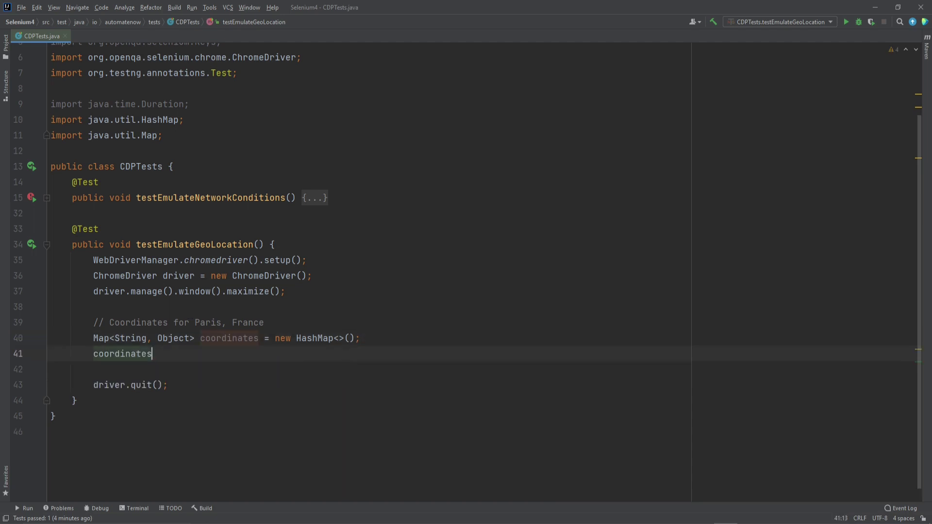
text(.put("latitude")
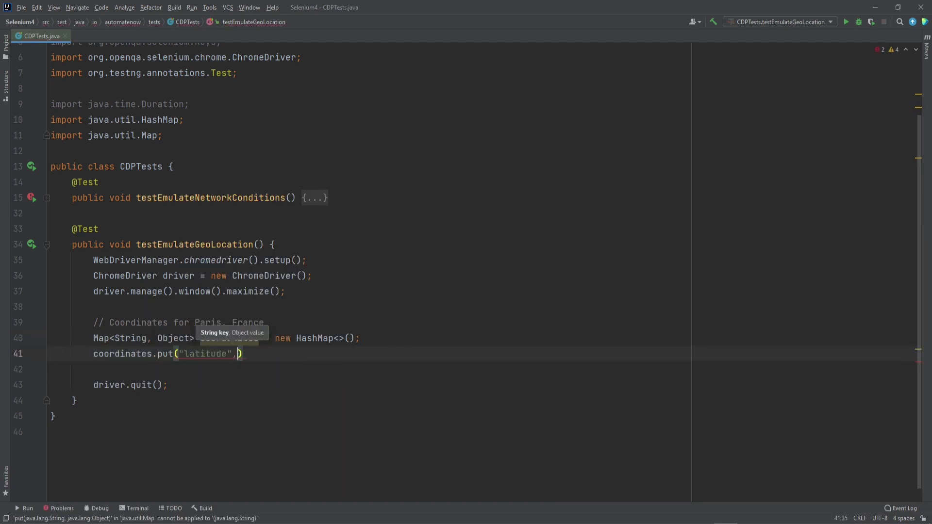
text(, 48.8649);)
Step: Duplicate the latitude entry into longitude 2.3630 and accuracy 1 entries
key(ctrl+d)
key(ctrl+d)
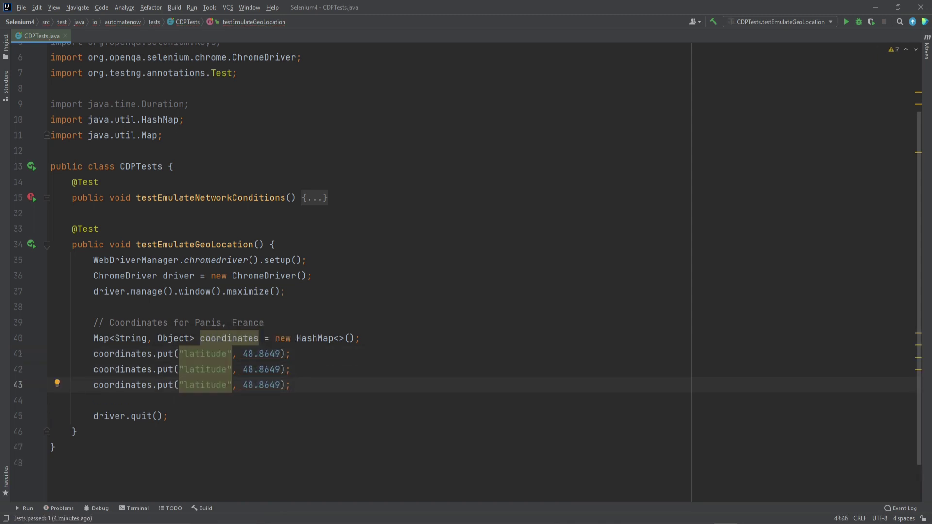
key(Up)
text(longitude)
double_click(259, 370)
text(2.3630)
double_click(204, 385)
text(accurac)
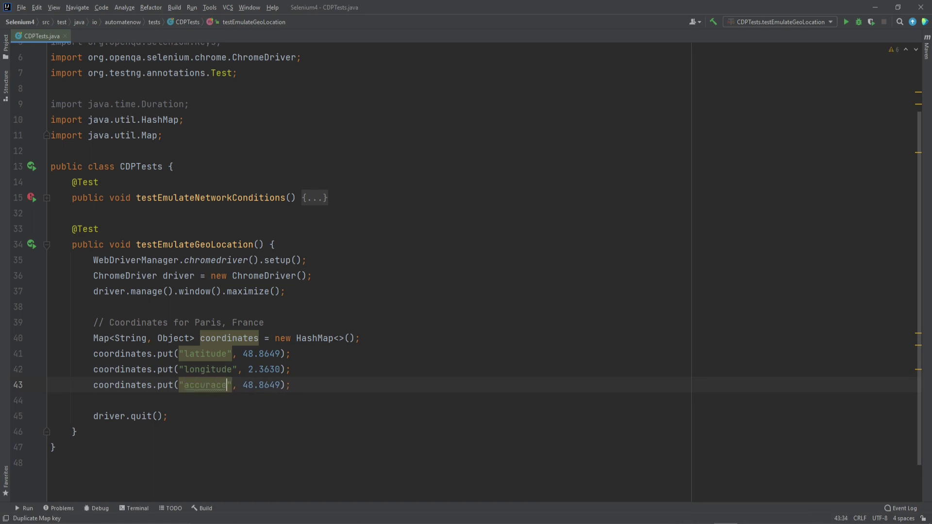
text(y)
double_click(261, 385)
text(1)
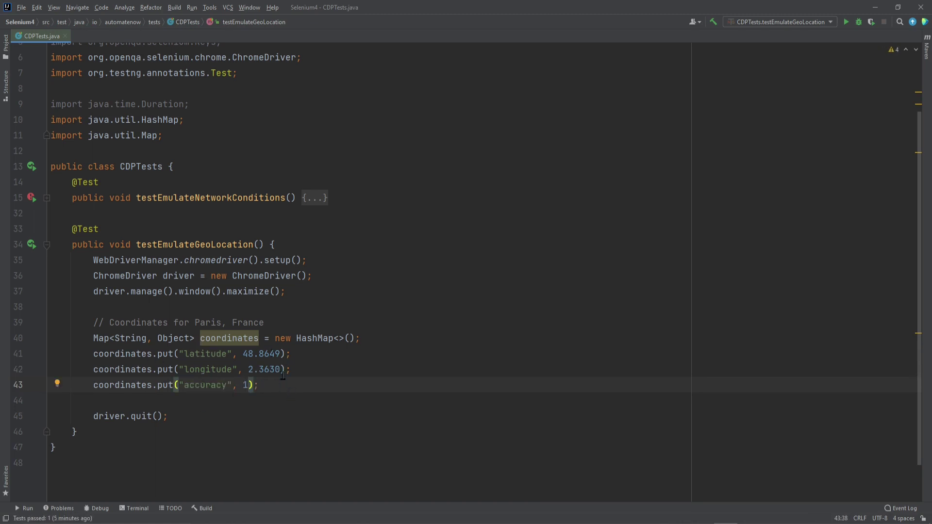
Step: Review the latitude, longitude and accuracy entries, then begin a driver.executeCdpCommand call
drag(173, 354, 291, 354)
drag(185, 369, 298, 370)
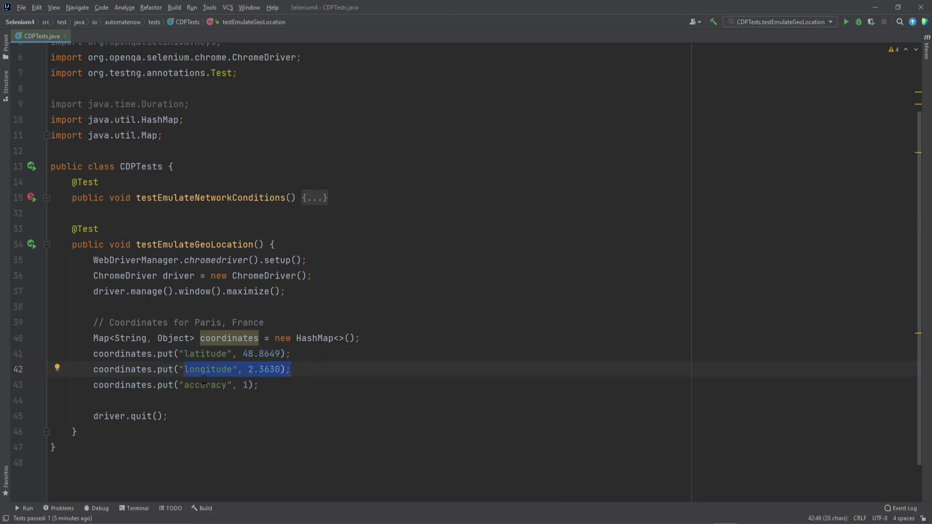
drag(184, 386, 254, 385)
click(251, 385)
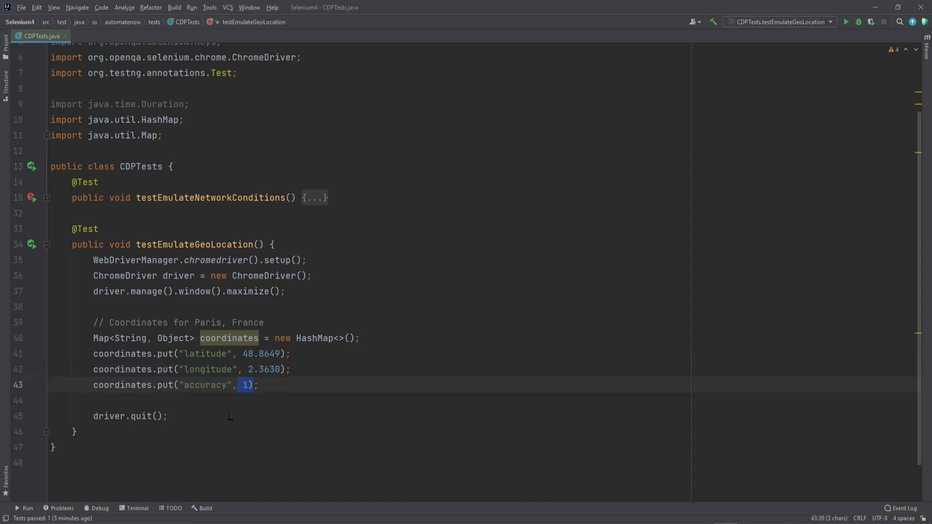
key(End)
key(Return)
key(Return)
text(driver.ex)
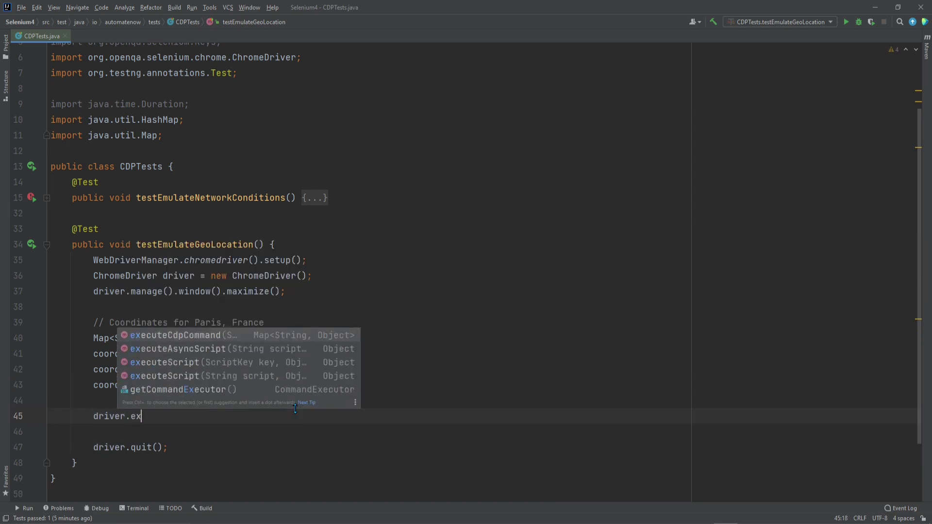
key(Return)
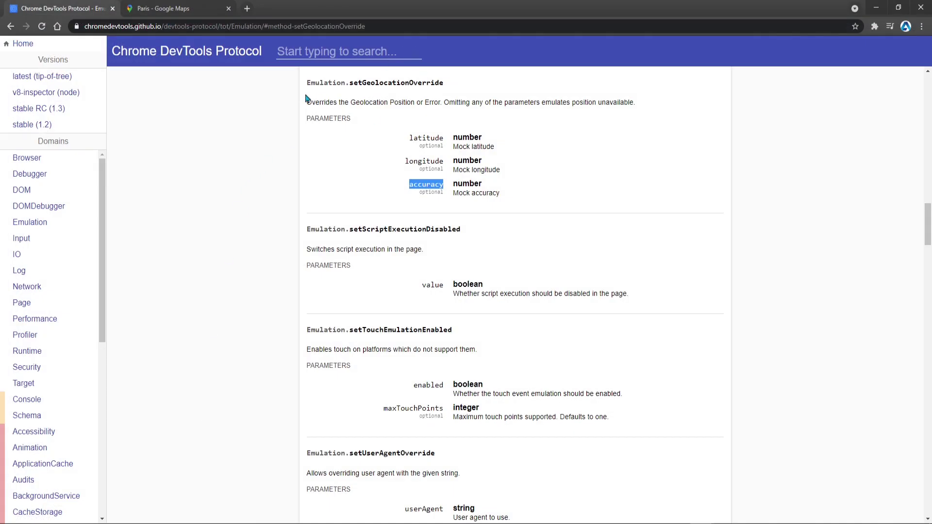
Step: Copy the Emulation.setGeolocationOverride command name from the docs heading
drag(307, 83, 365, 80)
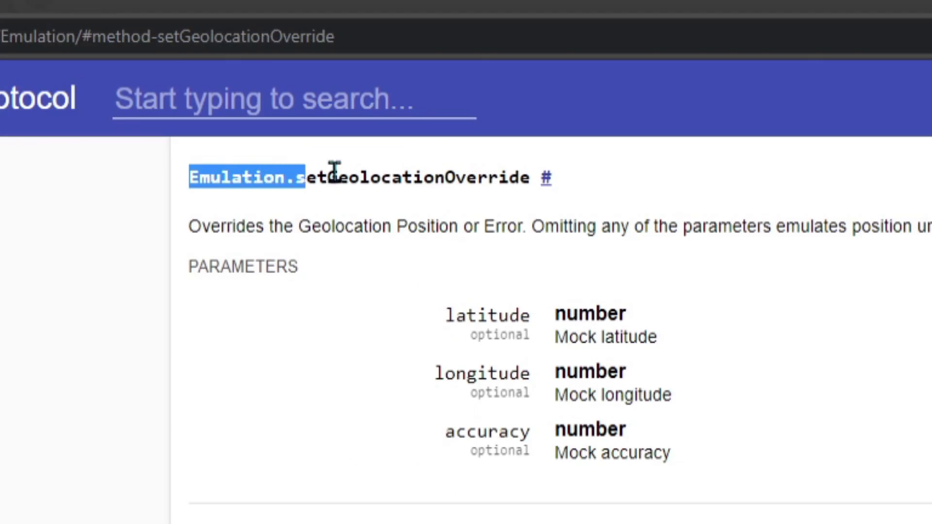
drag(334, 169, 526, 169)
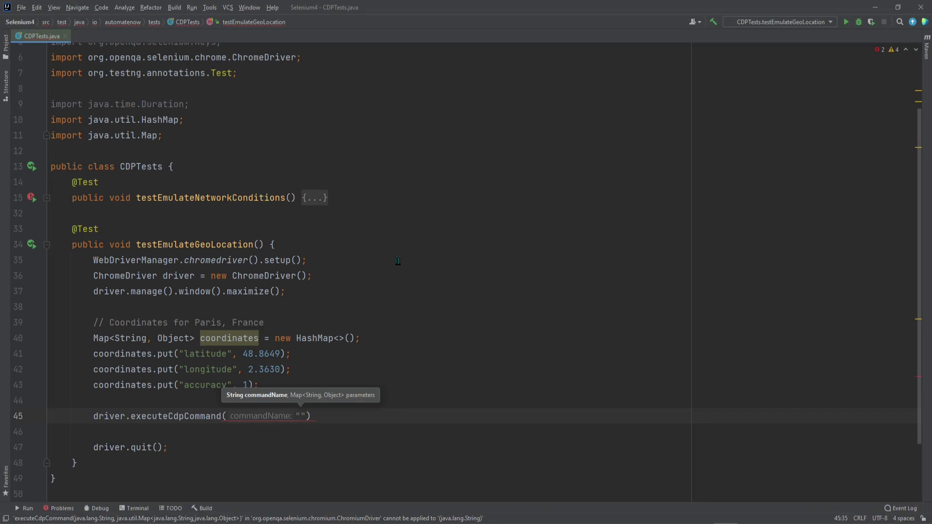
Step: Pass Emulation.setGeolocationOverride and the coordinates map to executeCdpCommand
text(Emulation.setGeolocationOverride)
text(, )
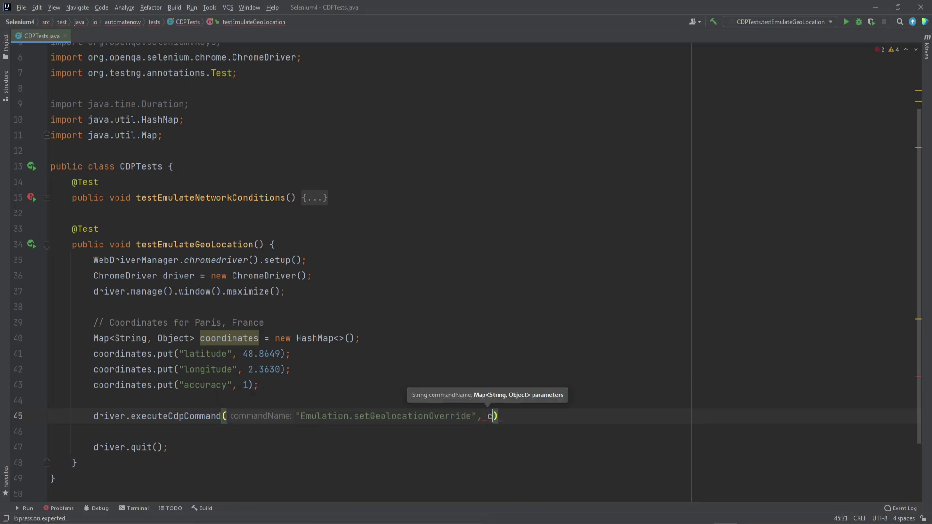
text(coo)
key(Return)
text();)
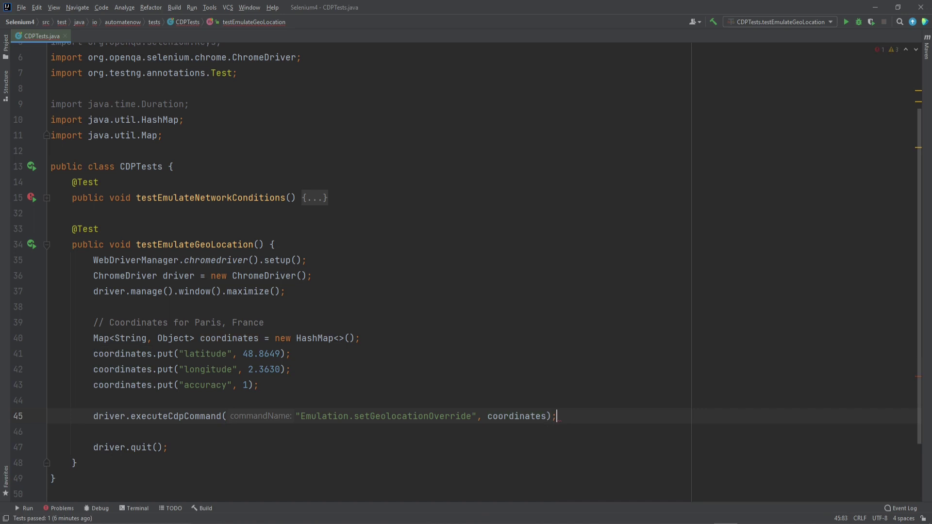
key(Return)
text(dri)
key(Return)
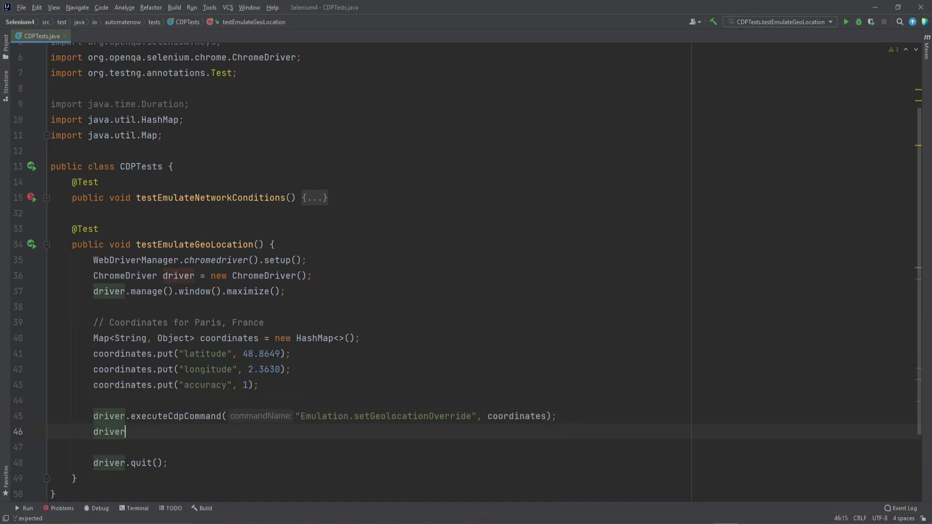
text(.get)
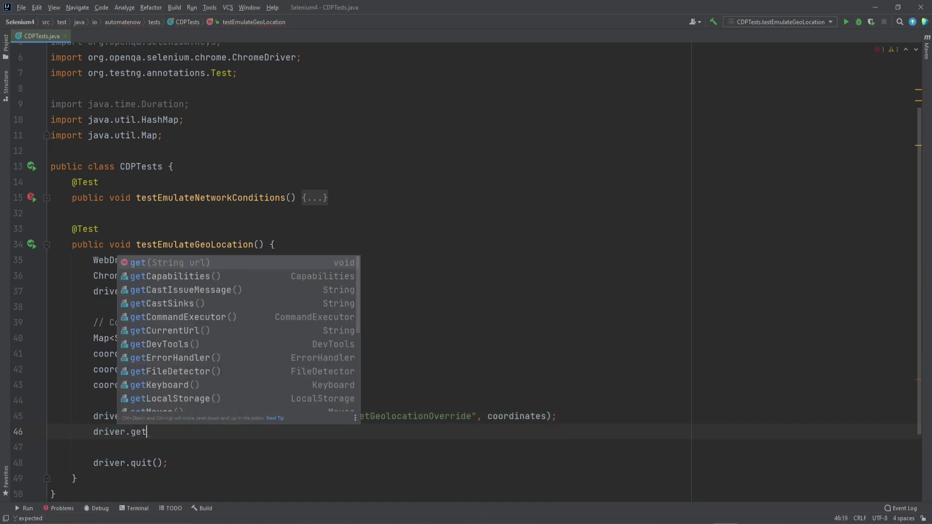
key(Return)
text("https://www.google.com)
key(shift+Return)
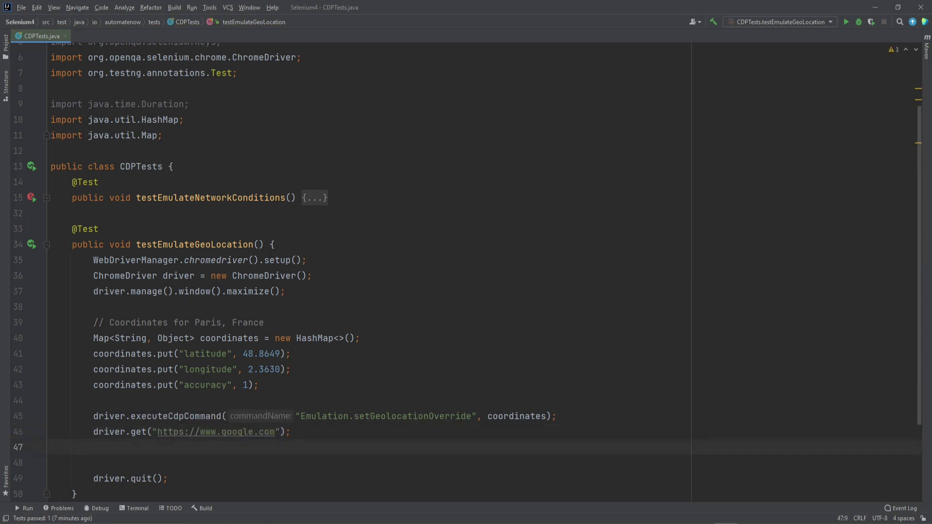
text(driver.findElement(By.na)
key(Return)
text("q)
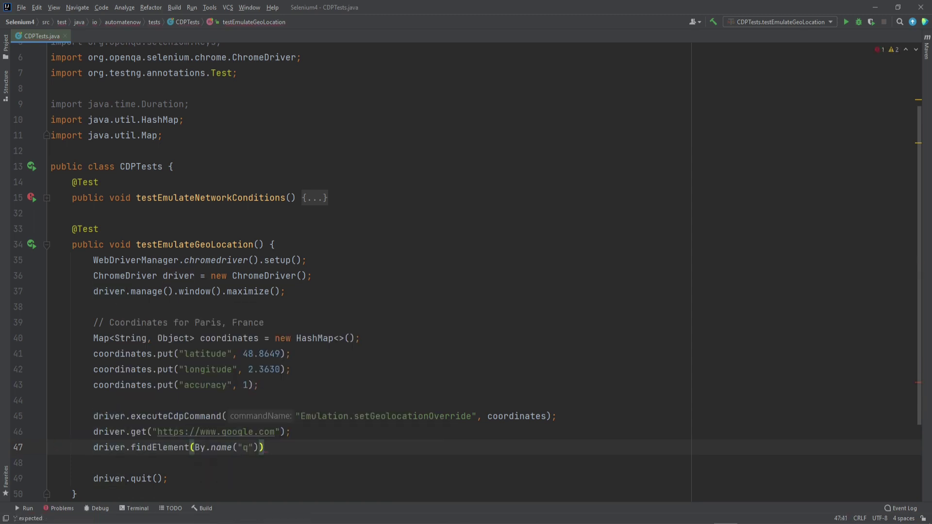
text(")).sendKeys("coffee near me", )
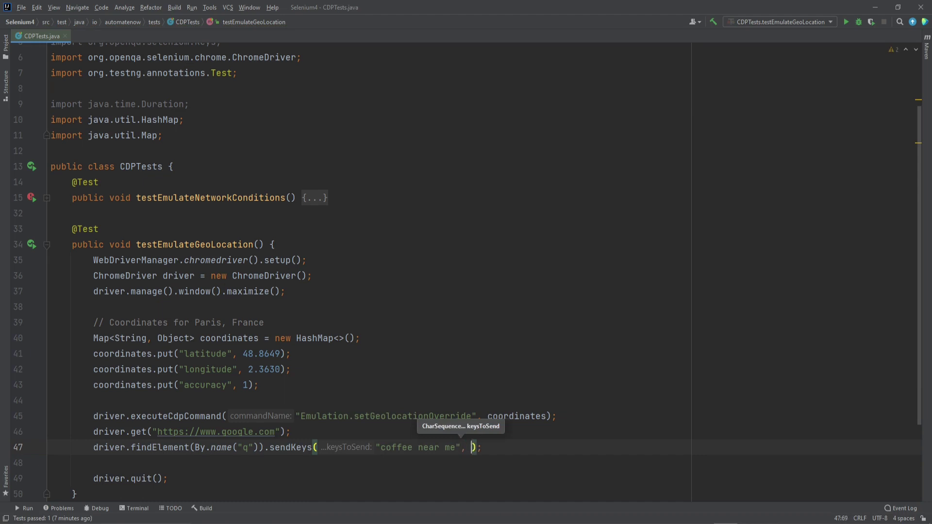
text(Keys.ENTER)
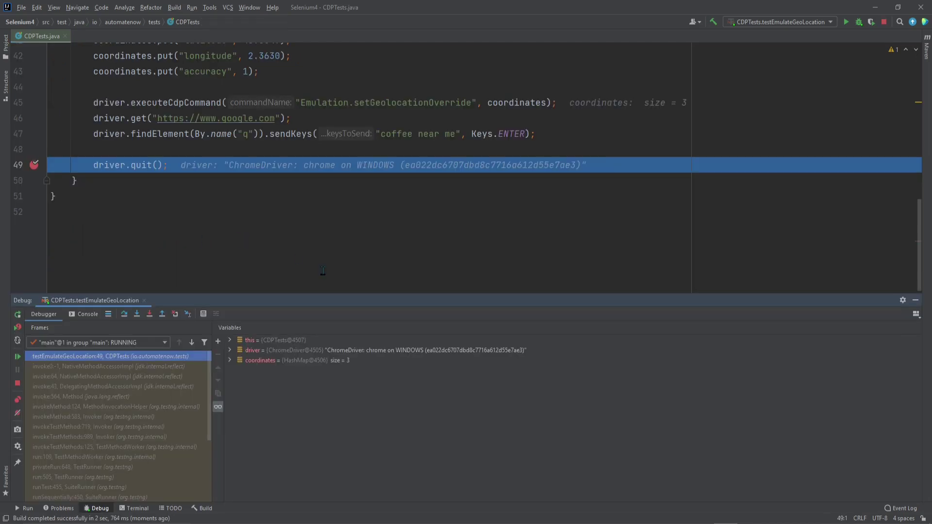
scroll(211, 396, down, 1)
scroll(212, 395, down, 1)
scroll(185, 391, down, 1)
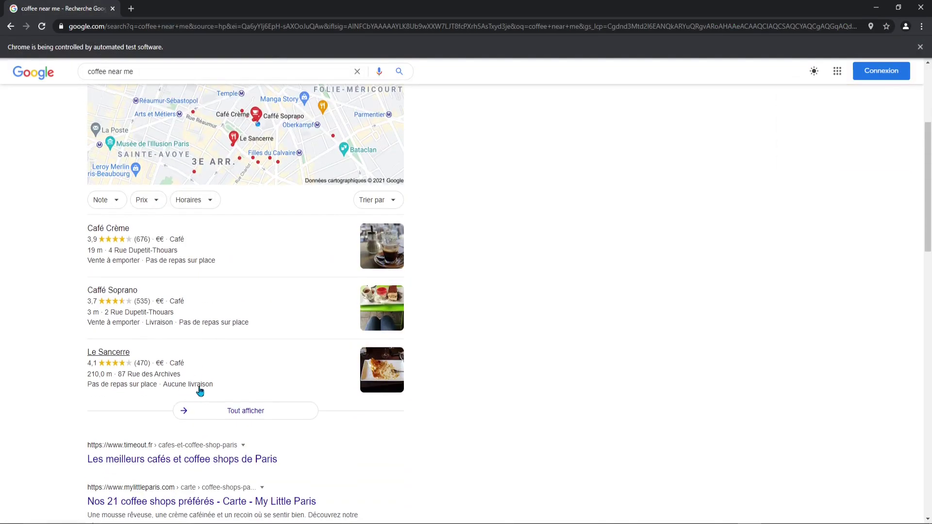
scroll(199, 391, up, 1)
Step: Expand the local café results map and zoom out to show central Paris
click(277, 249)
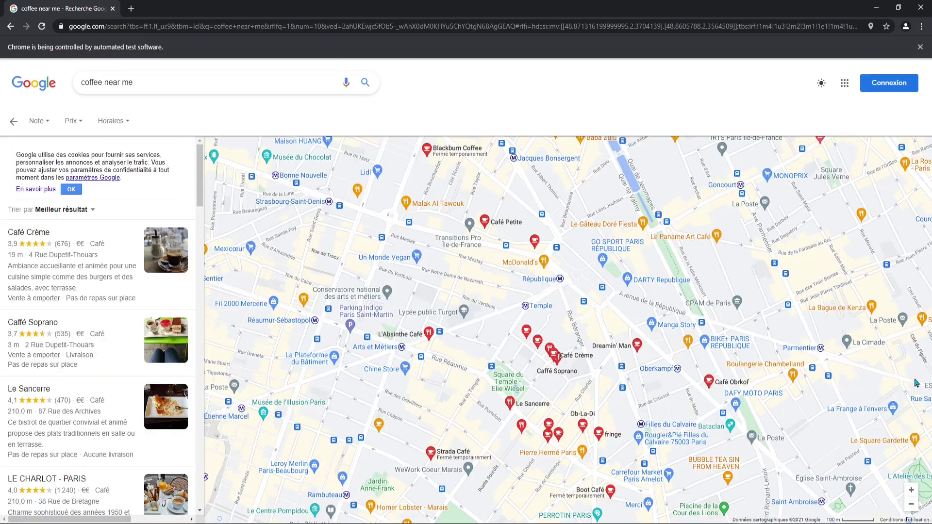
double_click(912, 504)
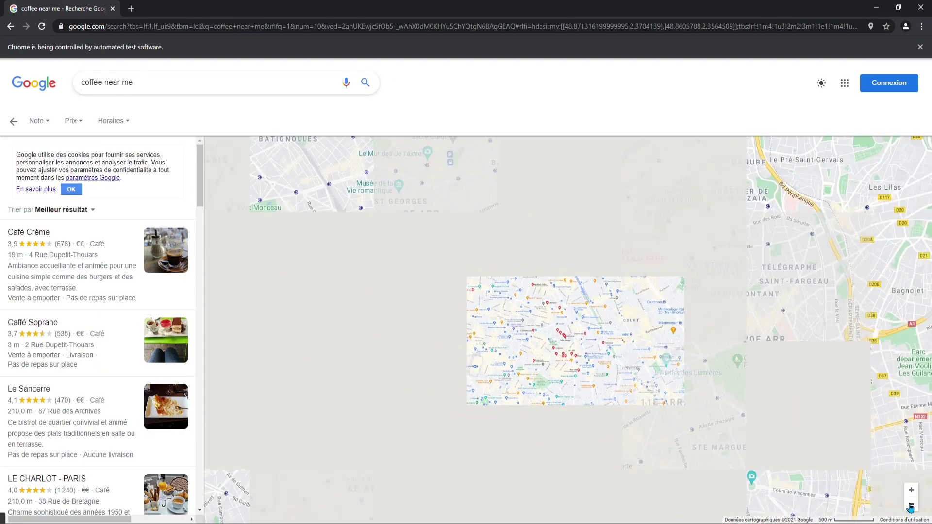